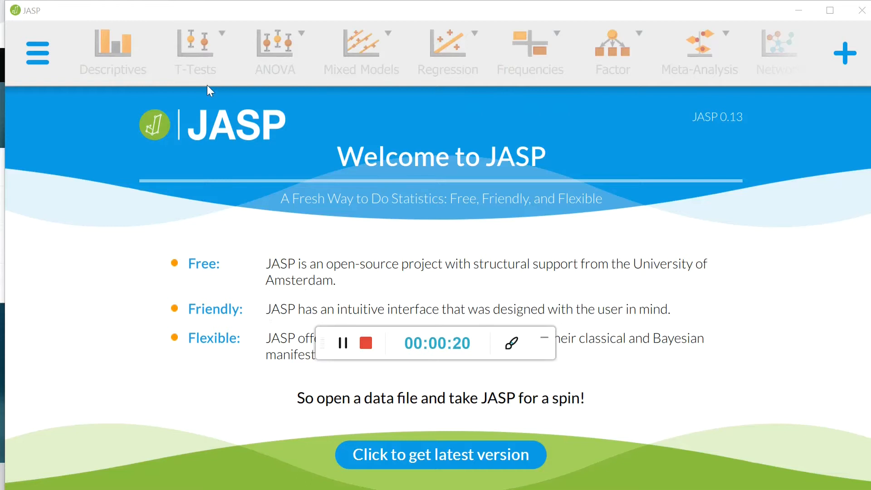
# Open the data file "data uji asumsi" from the D:\ drive
pyautogui.click(36, 62)
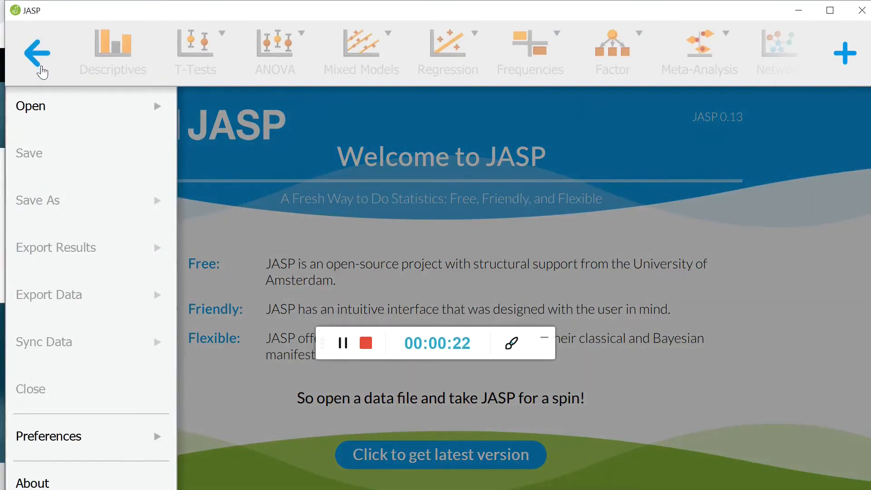
pyautogui.click(43, 119)
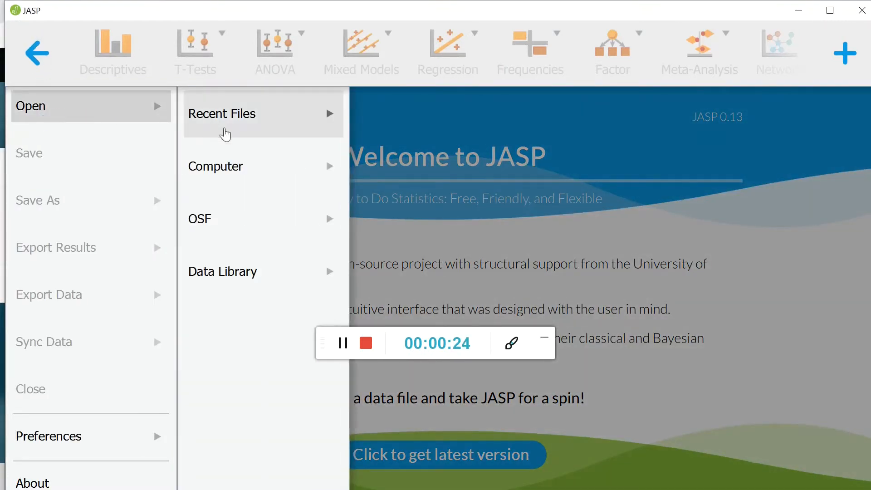
pyautogui.click(235, 171)
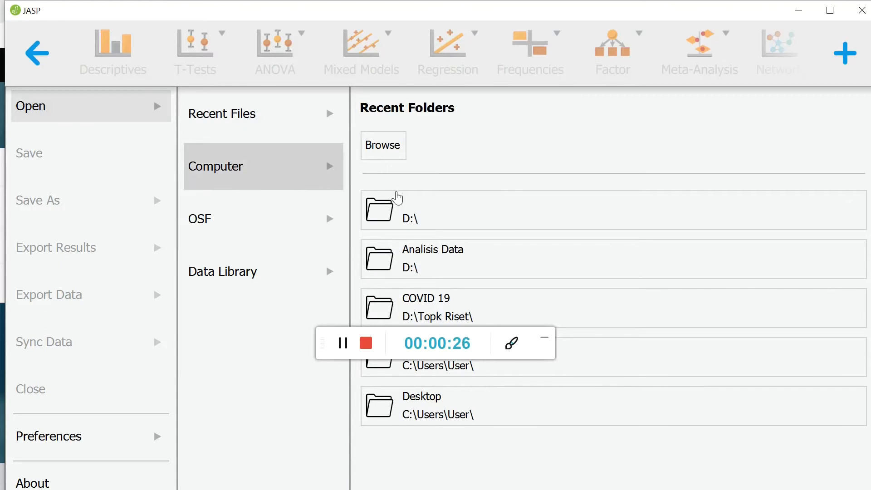
pyautogui.click(403, 220)
pyautogui.moveTo(430, 132); pyautogui.dragTo(427, 282)
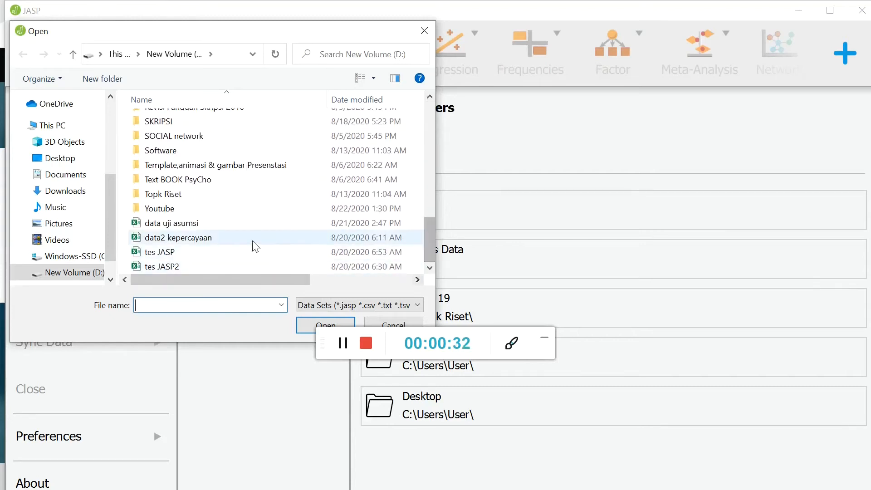
pyautogui.click(202, 226)
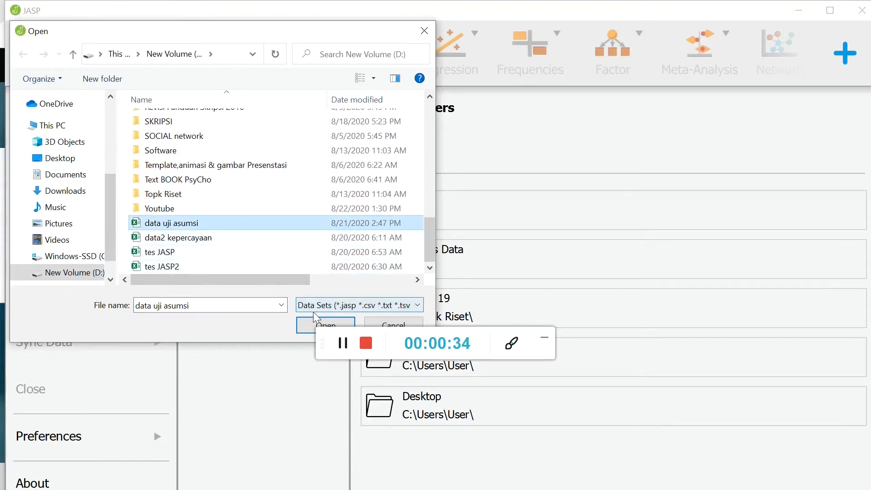
pyautogui.click(301, 325)
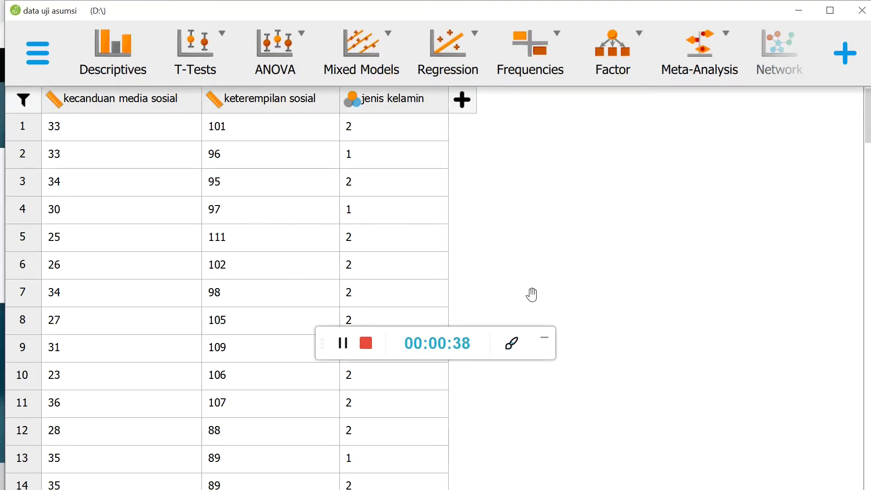
pyautogui.moveTo(498, 336); pyautogui.dragTo(771, 465)
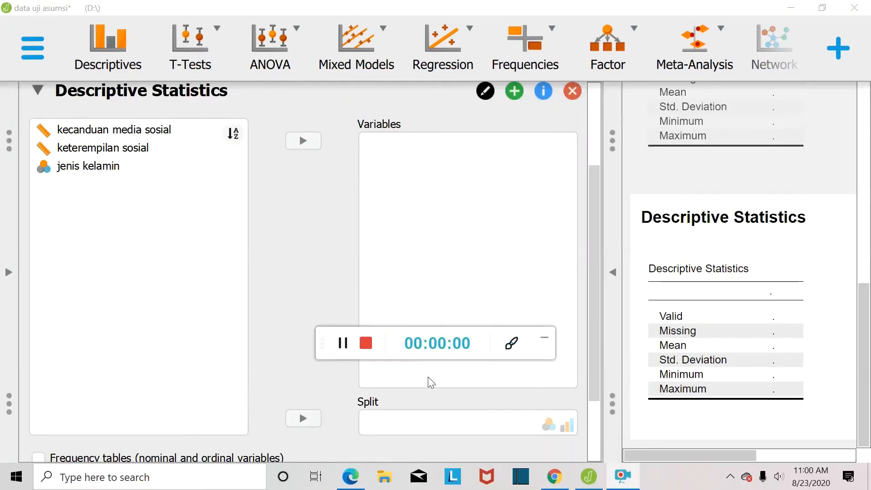
pyautogui.moveTo(466, 337); pyautogui.dragTo(709, 457)
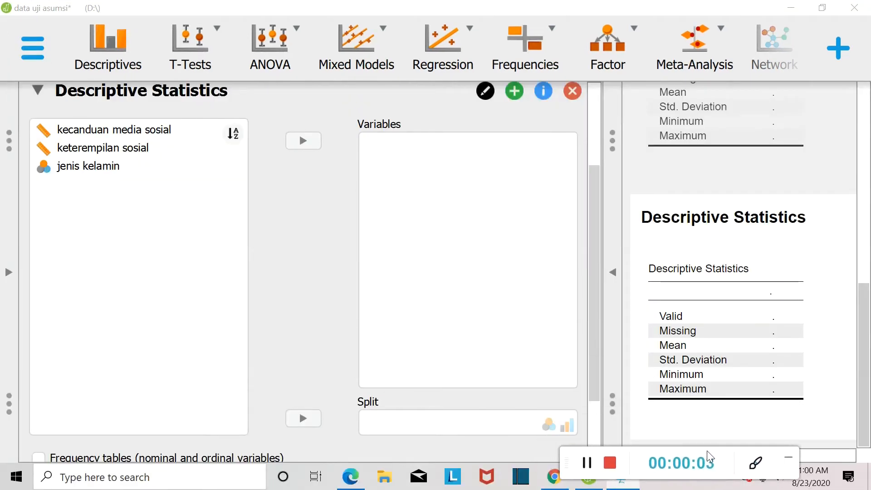
# Add kecanduan media sosial and keterempilan sosial as the variables of the Descriptive Statistics analysis
pyautogui.click(142, 134)
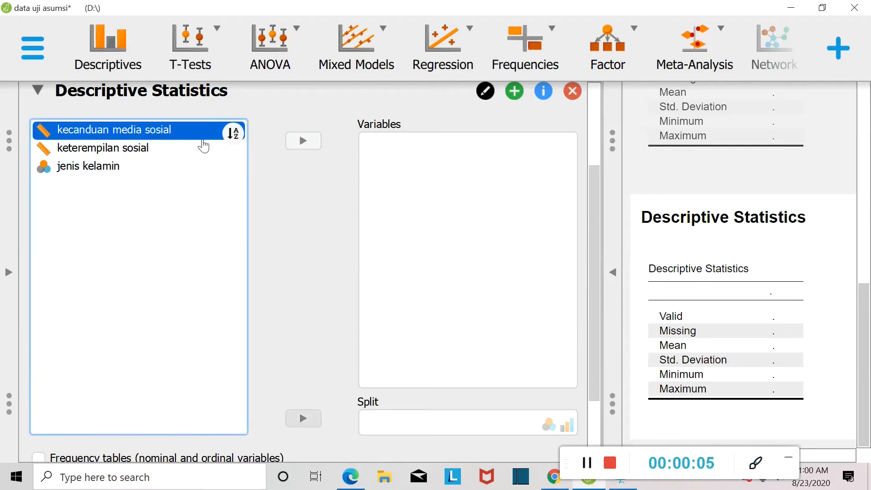
pyautogui.click(302, 142)
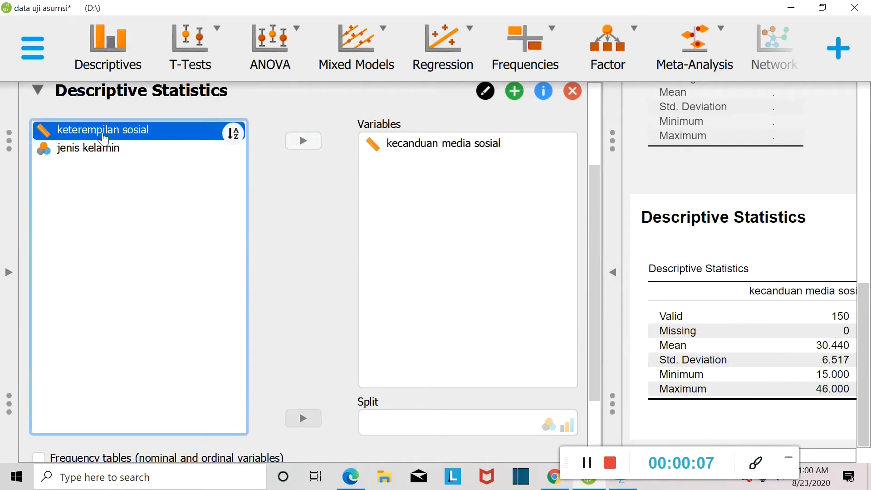
pyautogui.click(298, 145)
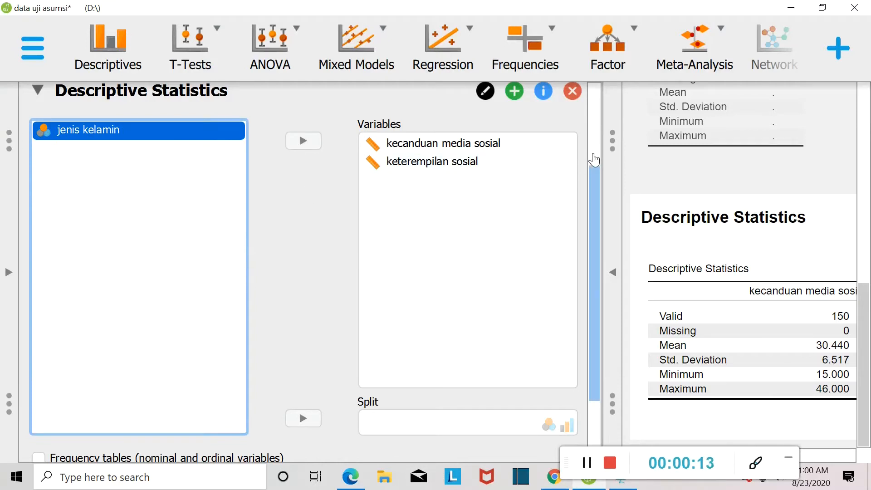
# Enable distribution plots and correlation plots in the descriptive analysis's plot options
pyautogui.scroll(-3, 592, 204)
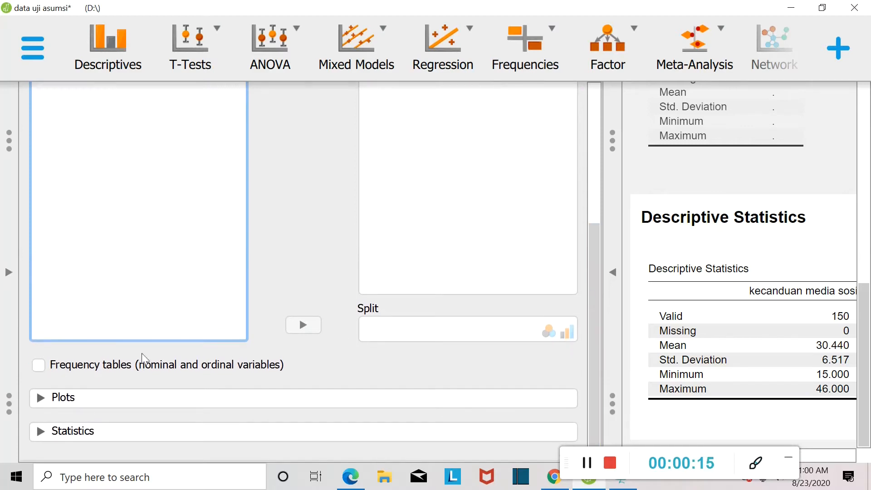
pyautogui.click(63, 398)
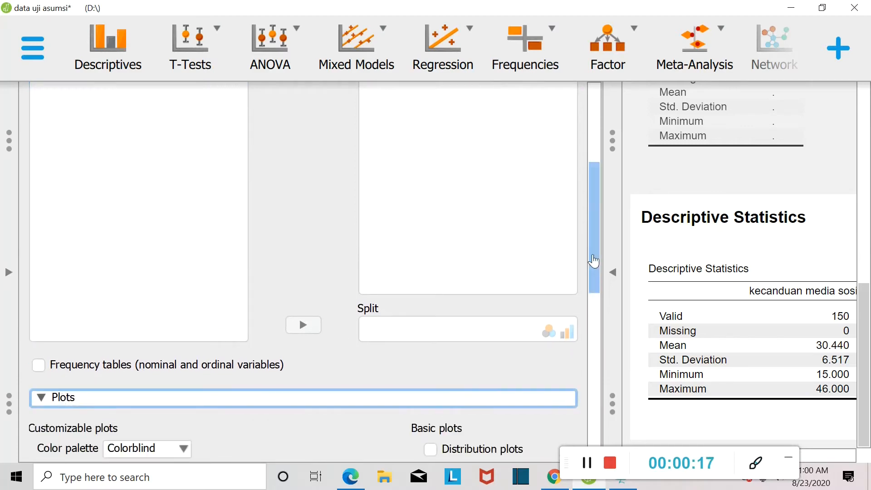
pyautogui.moveTo(598, 182); pyautogui.dragTo(589, 264)
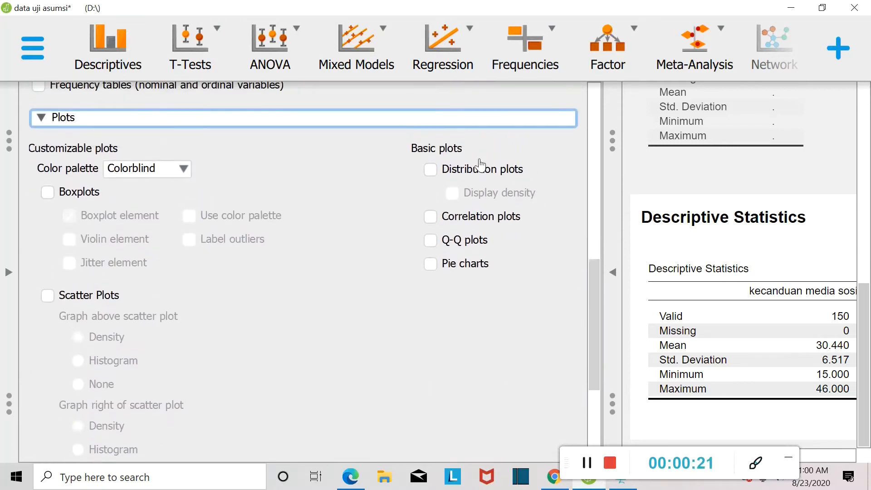
pyautogui.click(430, 170)
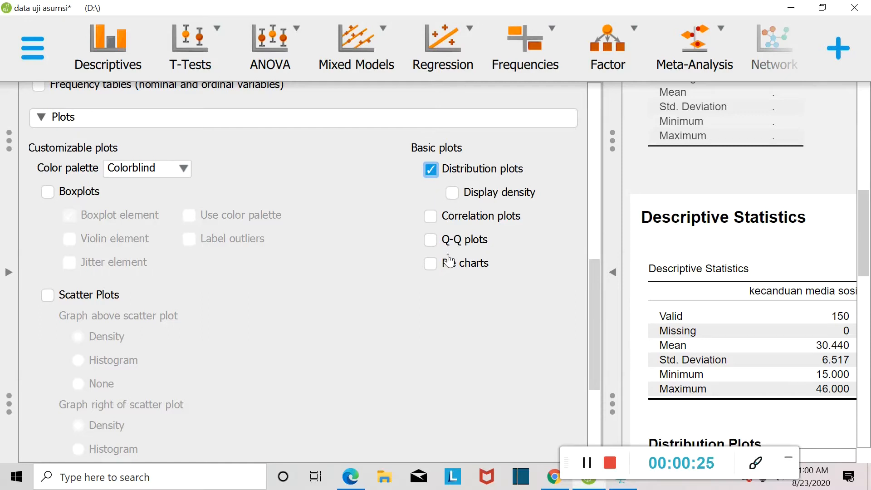
pyautogui.click(437, 219)
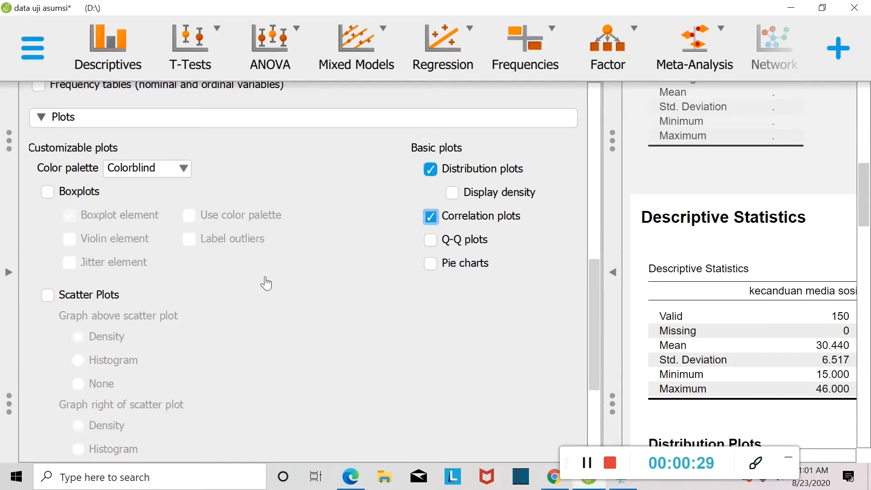
# Enable scatter plots with a histogram as the graph above, and also enable Q-Q plots
pyautogui.click(49, 299)
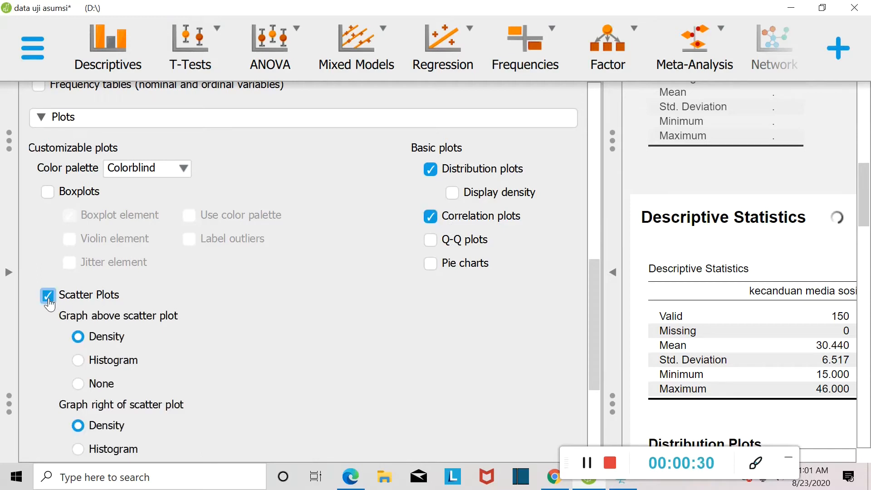
pyautogui.click(120, 363)
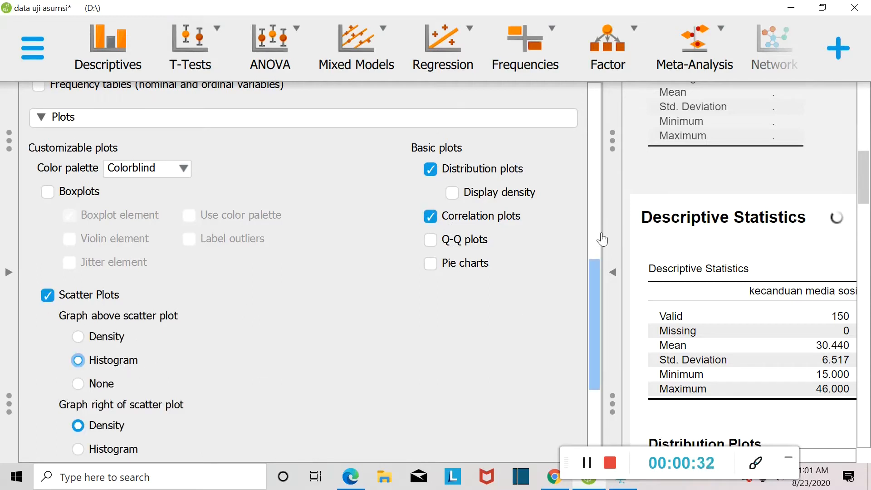
pyautogui.scroll(-1, 594, 246)
pyautogui.scroll(-1, 595, 246)
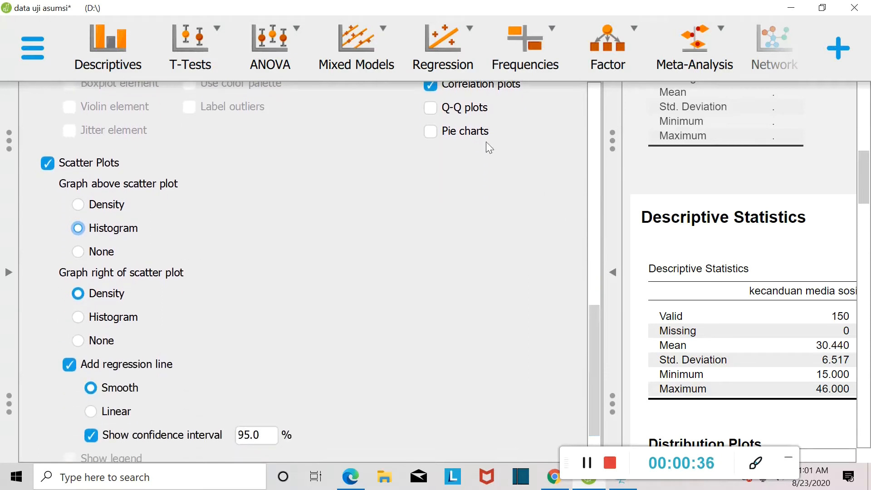
pyautogui.click(434, 109)
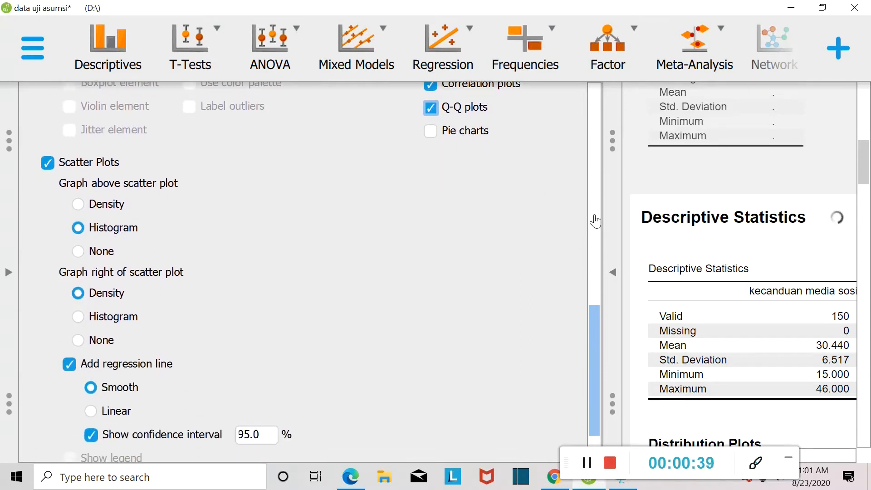
# Add the median, skewness, kurtosis and Shapiro-Wilk test to the descriptive statistics
pyautogui.scroll(-1, 594, 236)
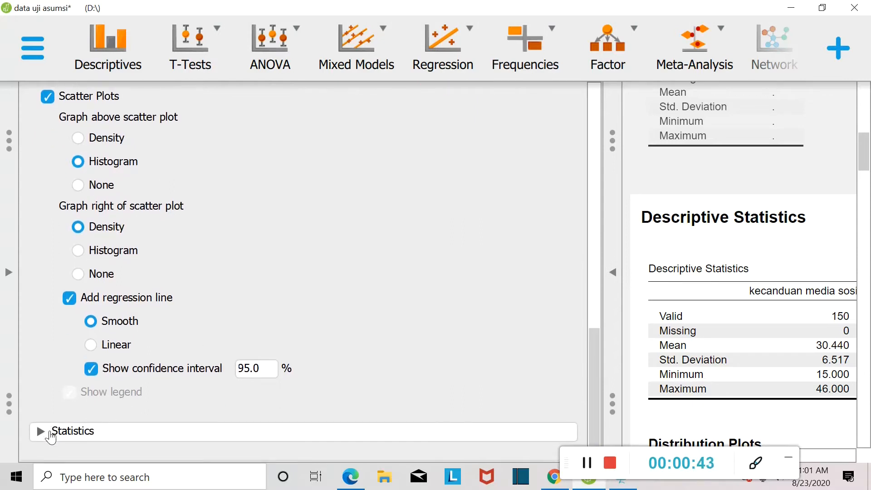
pyautogui.click(45, 431)
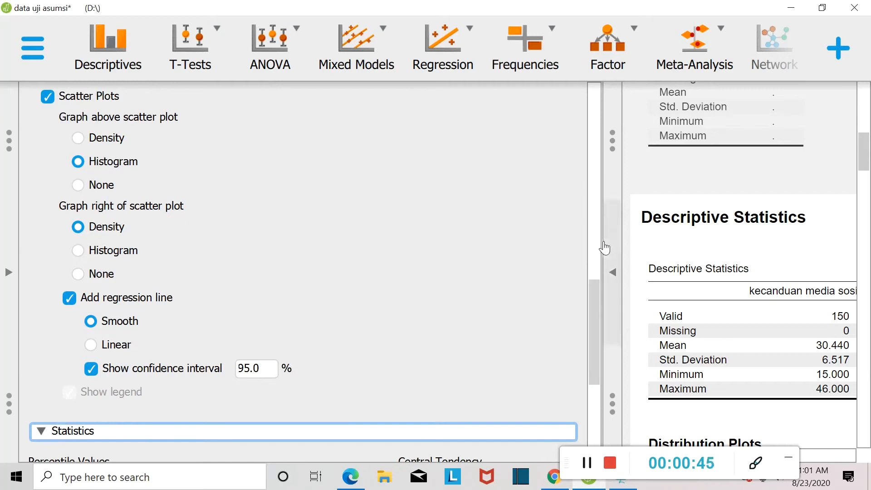
pyautogui.scroll(-4, 593, 313)
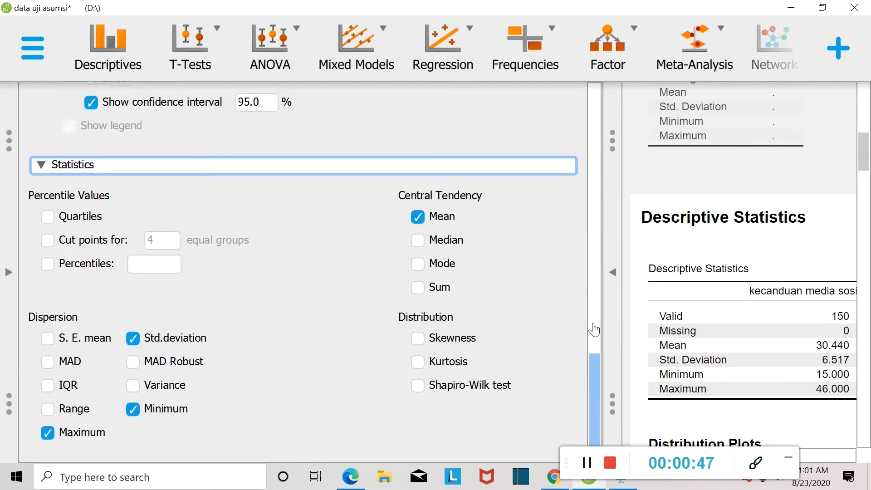
pyautogui.click(418, 241)
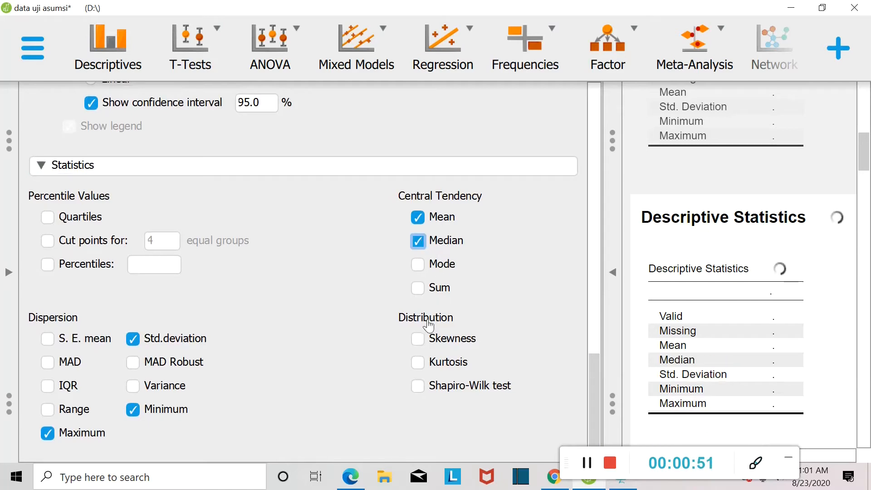
pyautogui.click(419, 339)
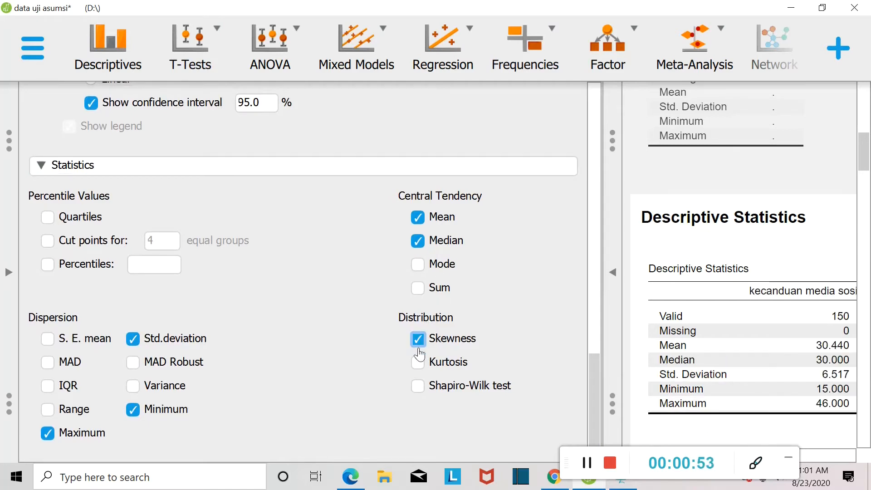
pyautogui.click(418, 363)
pyautogui.click(418, 387)
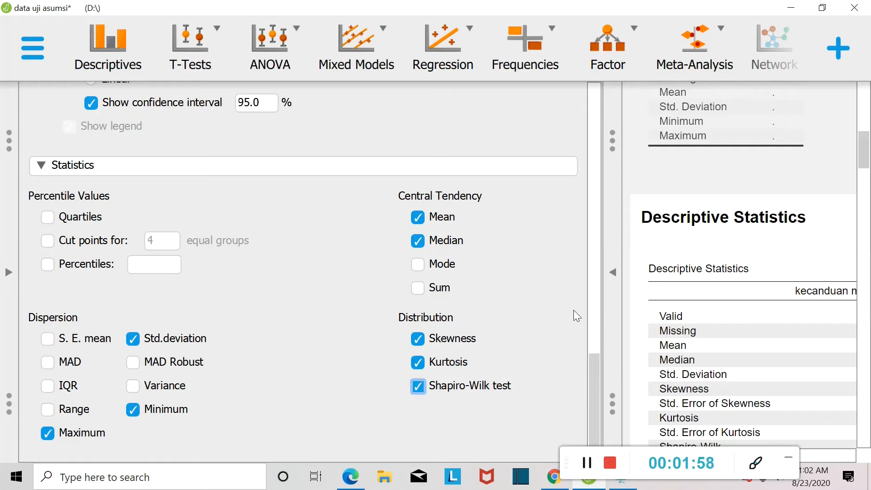
# Collapse the analysis options to widen the results, and examine the Descriptive Statistics table and the kecanduan media sosial distribution plot
pyautogui.click(614, 274)
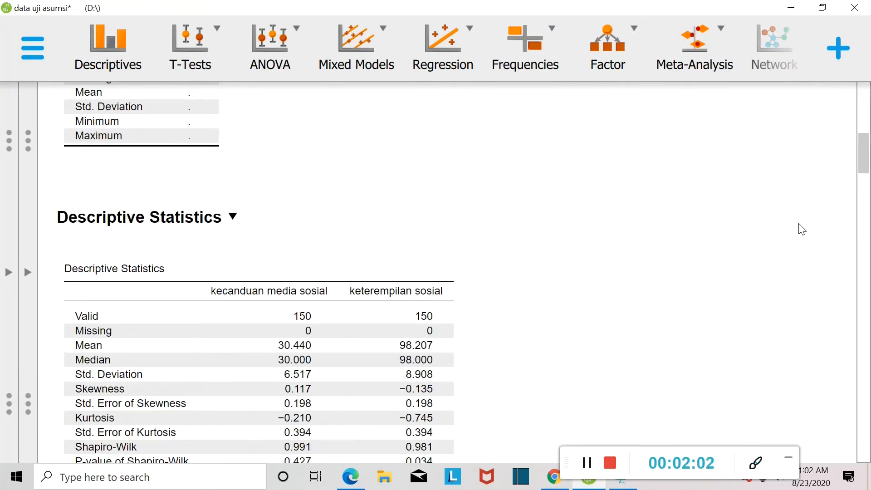
pyautogui.scroll(-3, 864, 166)
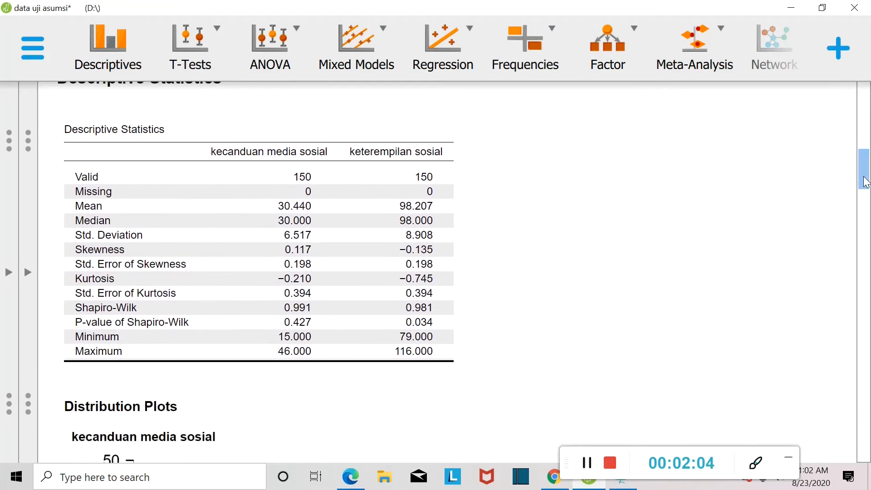
pyautogui.moveTo(635, 459); pyautogui.dragTo(662, 476)
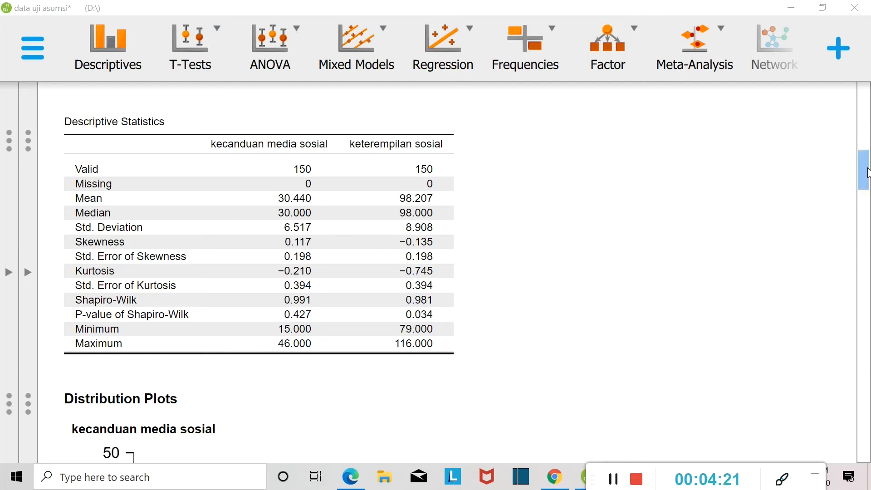
pyautogui.moveTo(867, 173); pyautogui.dragTo(868, 204)
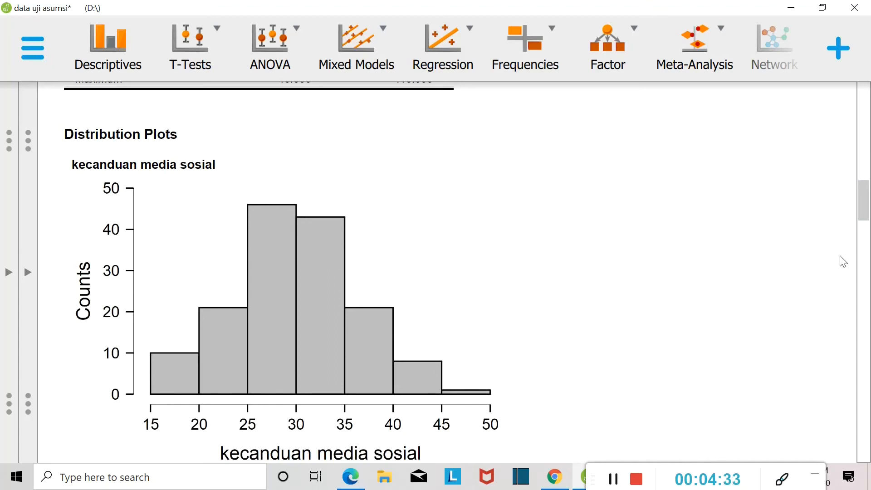
pyautogui.moveTo(864, 202); pyautogui.dragTo(868, 225)
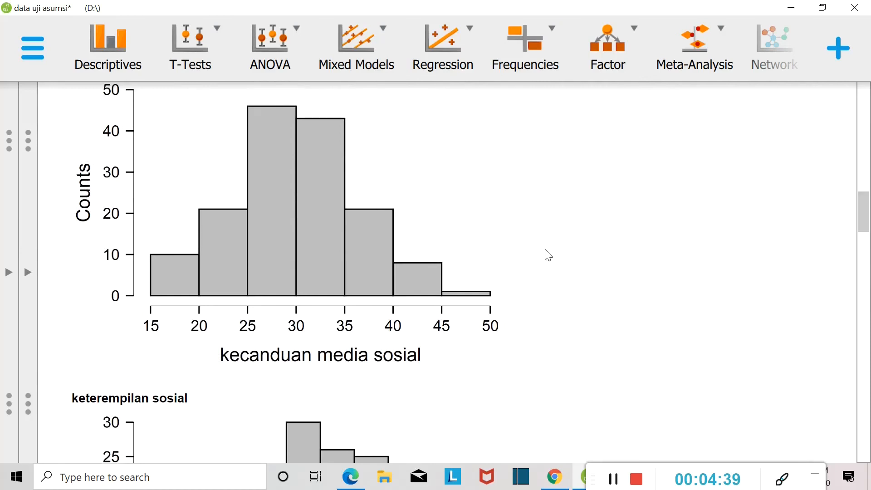